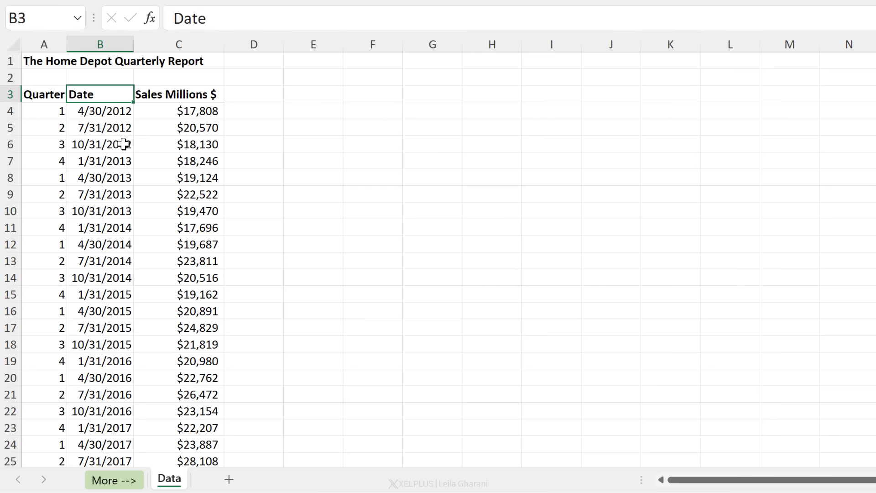
# Step: Find the table's last data row, the July 2021 date and its sales value
pyautogui.press('Down')
pyautogui.hotkey('ctrl', 'Down')
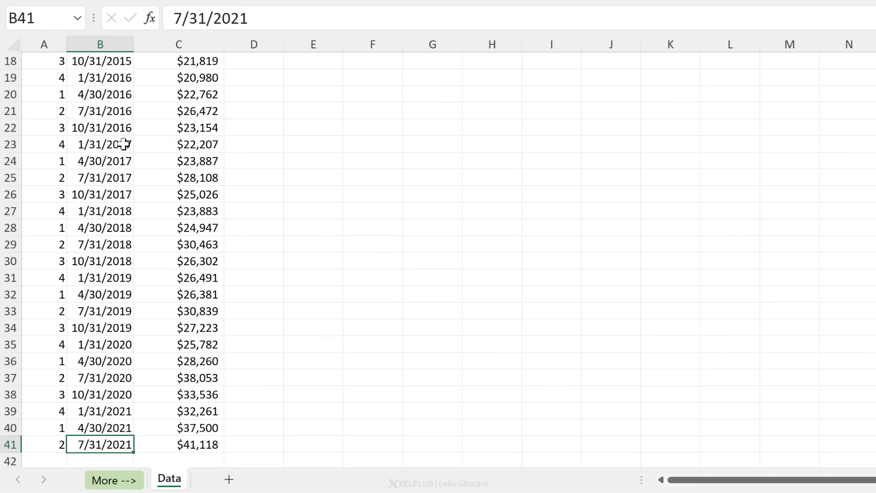
pyautogui.press('Down')
pyautogui.press('Up')
pyautogui.press('Up')
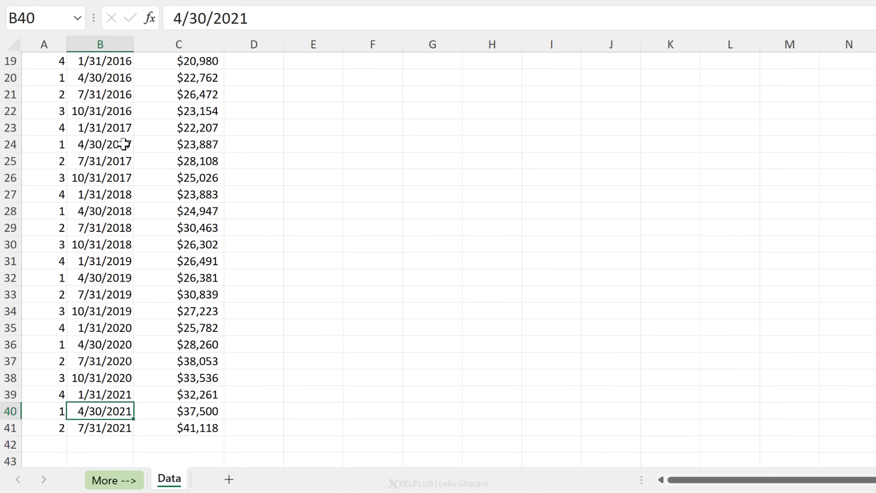
pyautogui.press('Up')
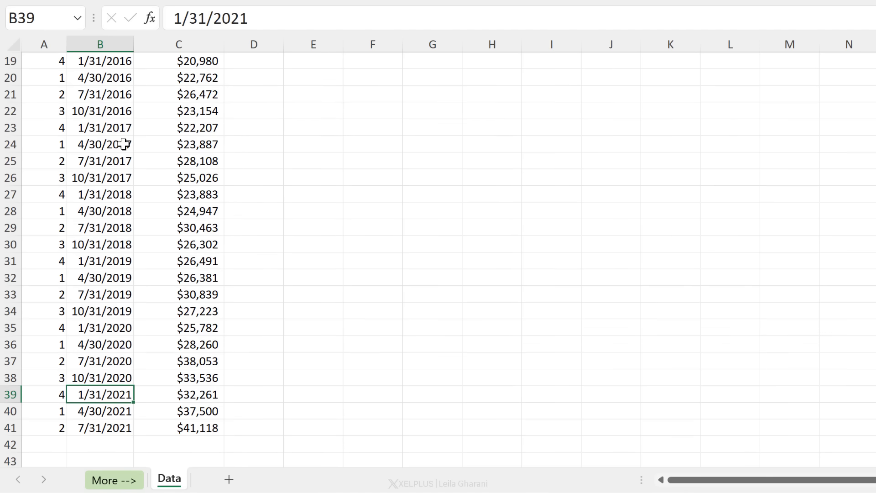
pyautogui.press('Left')
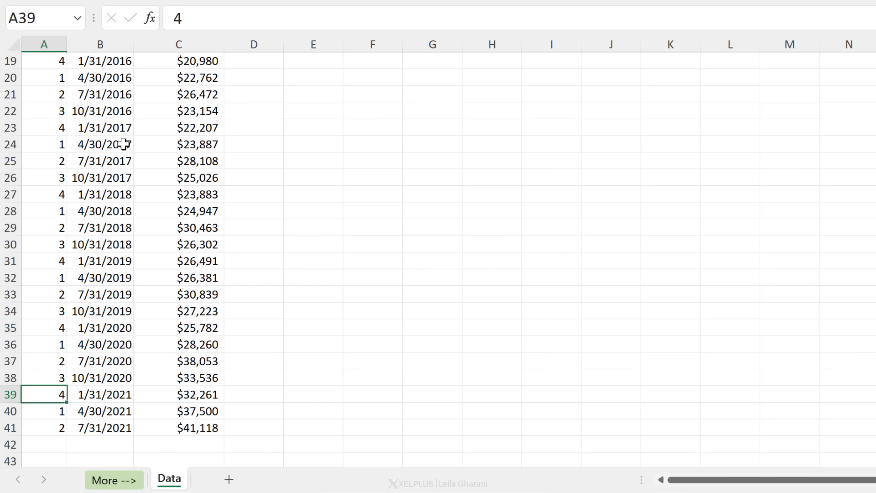
pyautogui.press('Down')
pyautogui.press('Down')
pyautogui.press('Down')
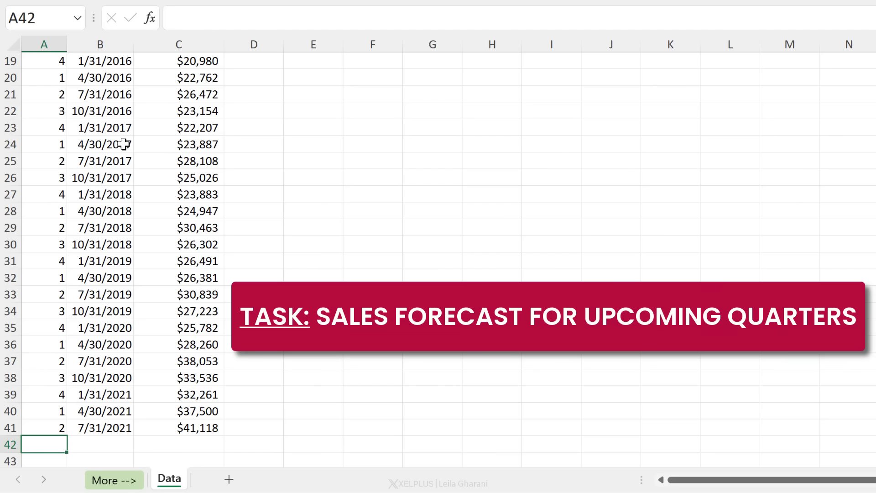
pyautogui.scroll(-1, 124, 143)
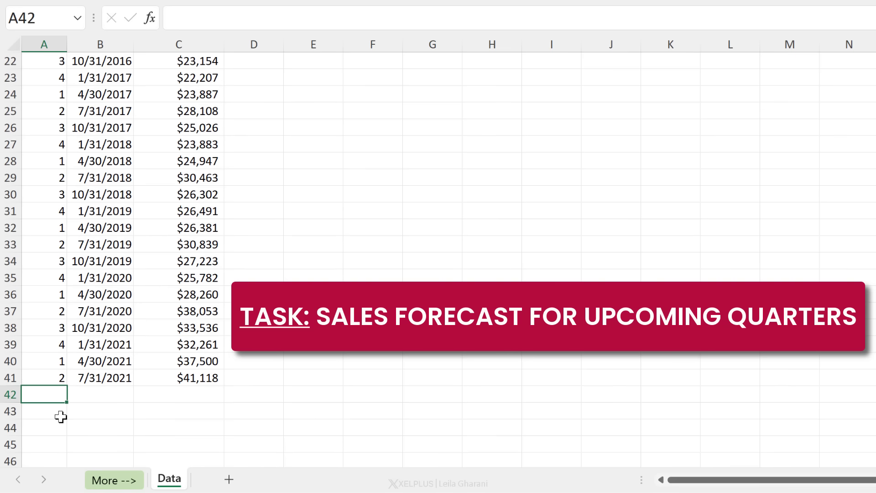
pyautogui.press('Right')
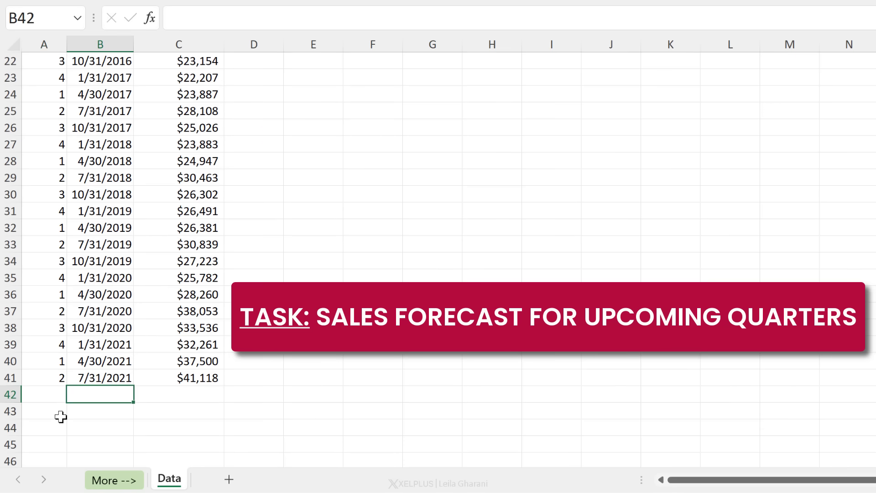
pyautogui.press('Up')
pyautogui.press('Right')
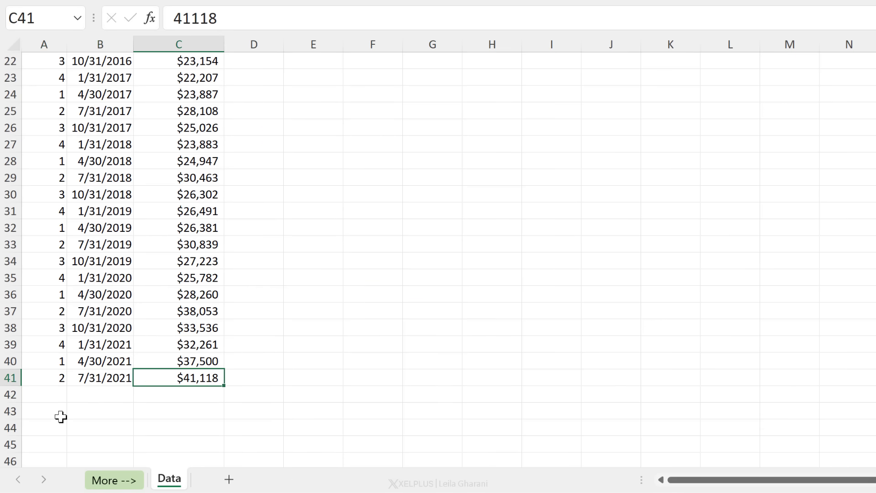
# Step: Select the Date and Sales columns B3:C41 and insert a 2-D line chart
pyautogui.hotkey('shift', 'Left')
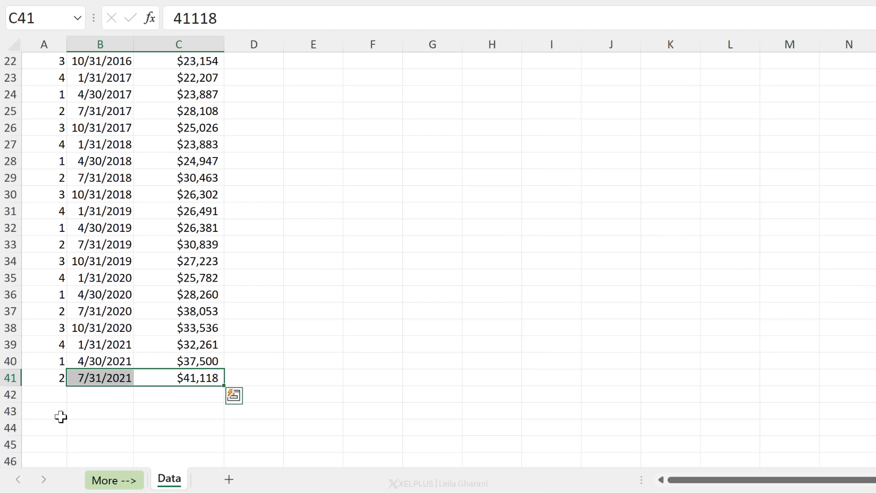
pyautogui.hotkey('ctrl', 'shift', 'Up')
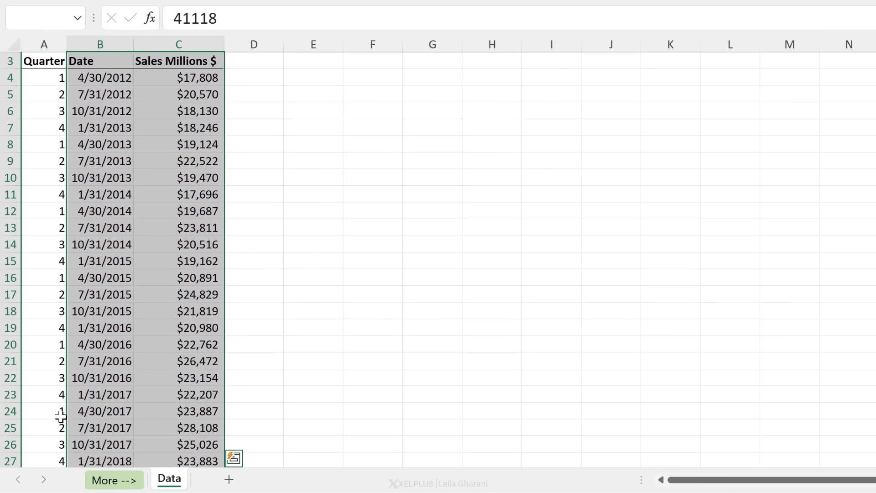
pyautogui.click(110, 8)
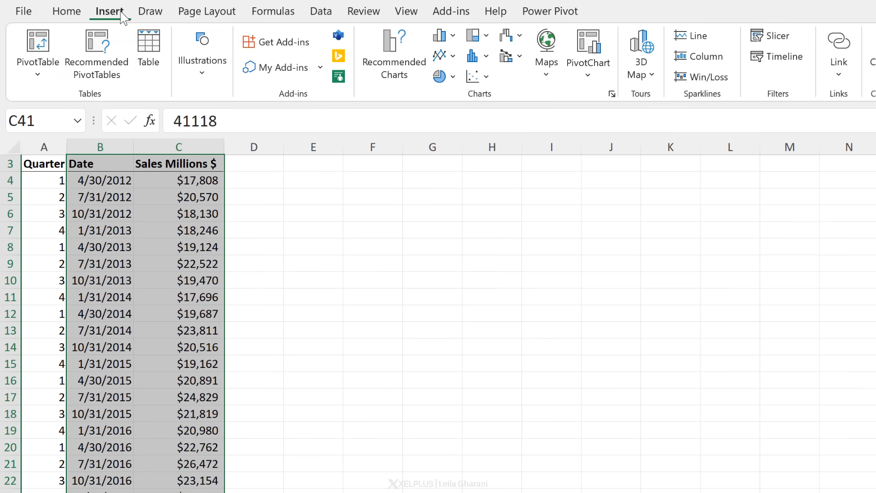
pyautogui.click(452, 57)
pyautogui.click(452, 111)
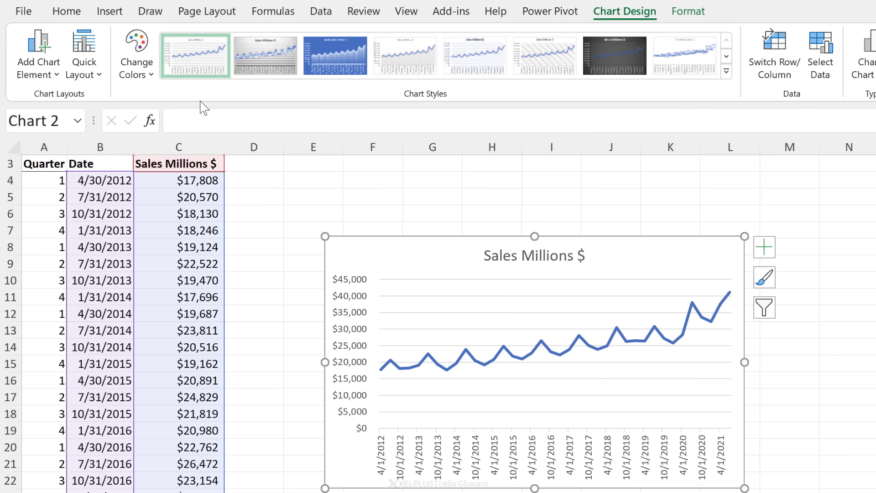
pyautogui.scroll(1, 120, 161)
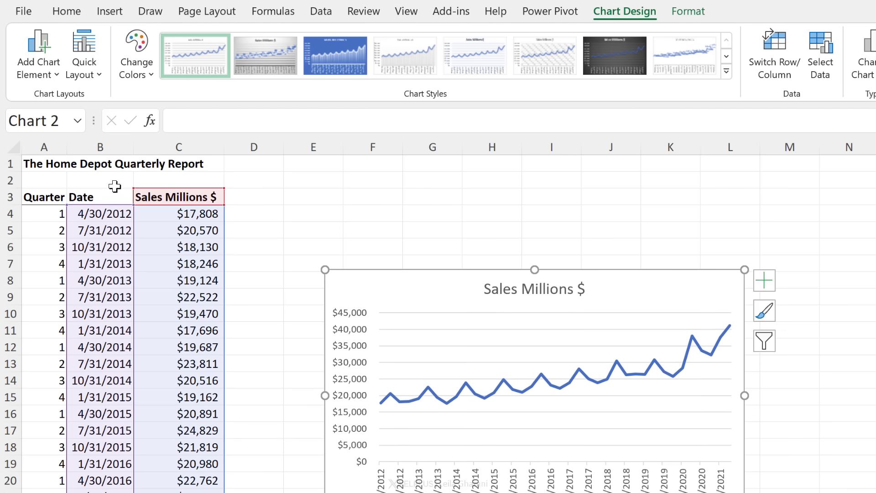
# Step: Reselect B3:C41, the Date and Sales Millions $ columns, and show the Data tab
pyautogui.click(107, 199)
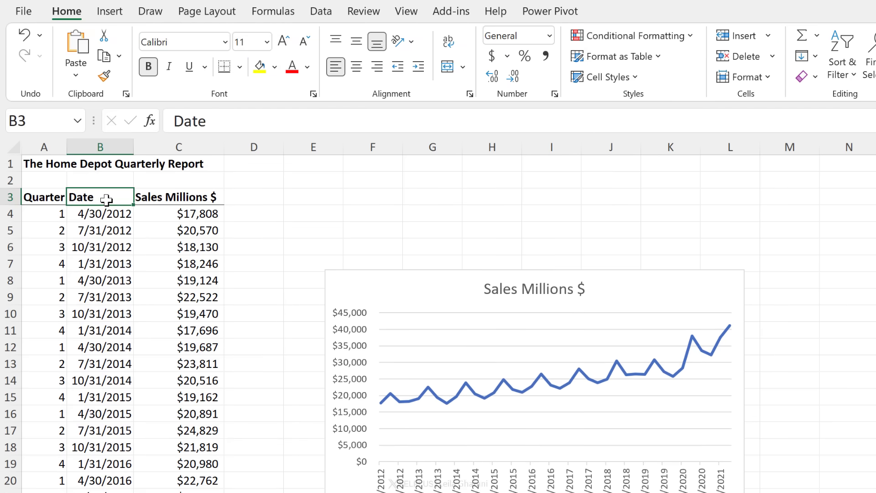
pyautogui.hotkey('shift', 'Right')
pyautogui.hotkey('ctrl', 'shift', 'Down')
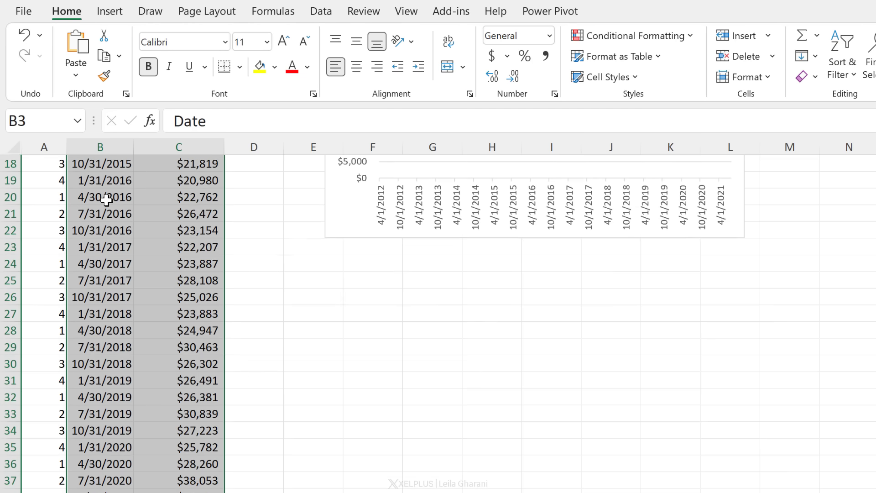
pyautogui.click(309, 12)
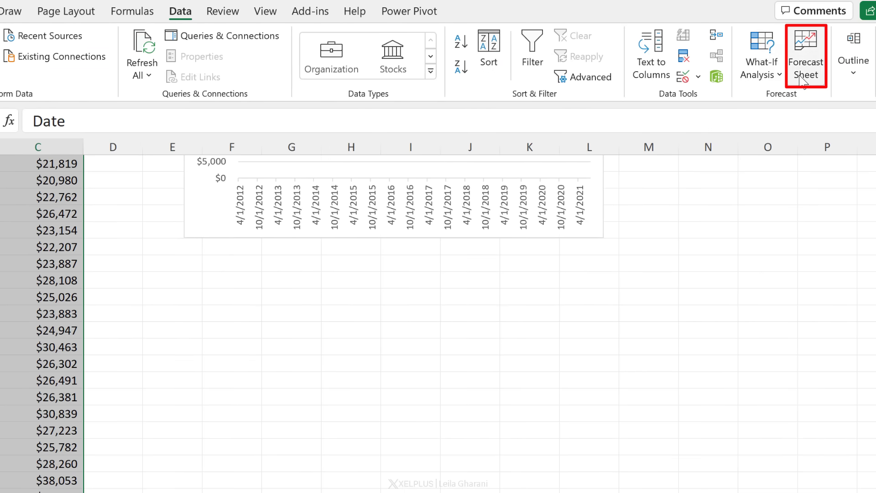
# Step: Open Create Forecast Worksheet and check its 7/31/2023 forecast end date
pyautogui.click(802, 78)
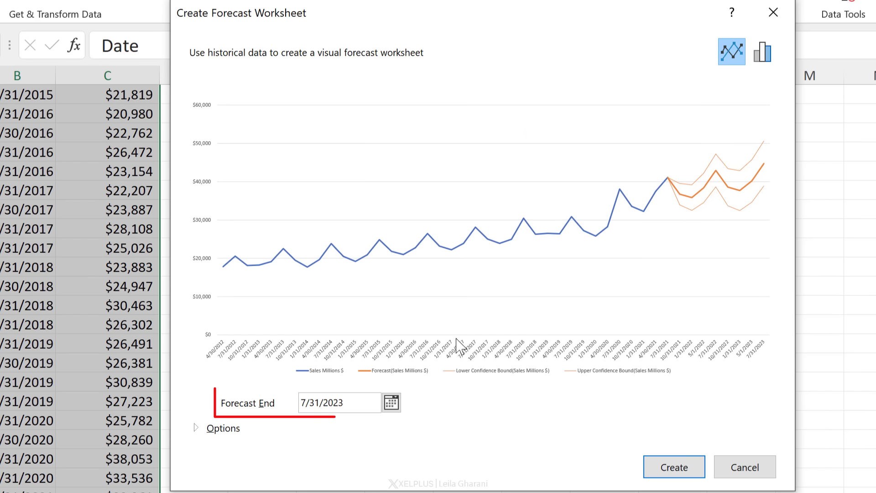
pyautogui.click(399, 403)
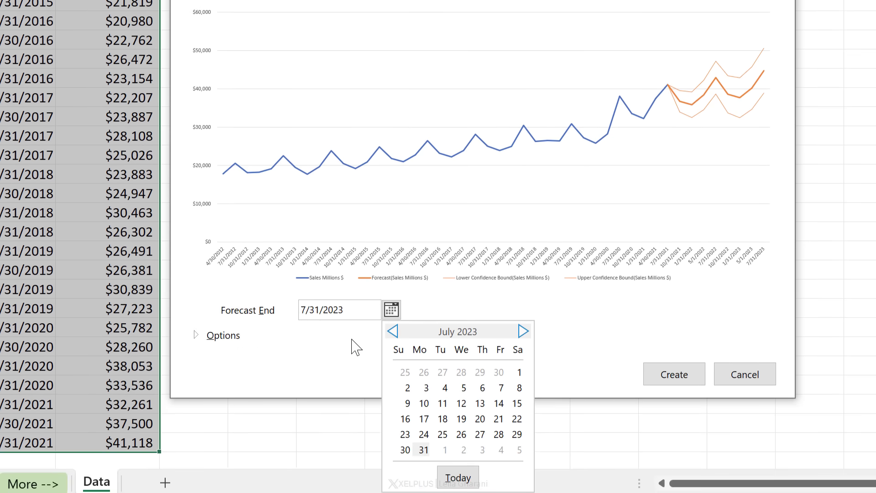
# Step: Set the forecast start to 1/31/2021, keeping seasonality on Detect Automatically
pyautogui.click(349, 344)
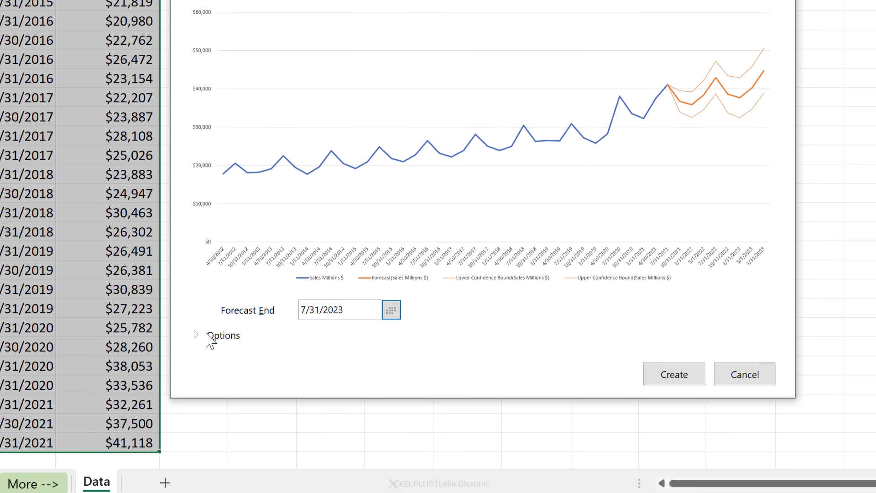
pyautogui.click(198, 335)
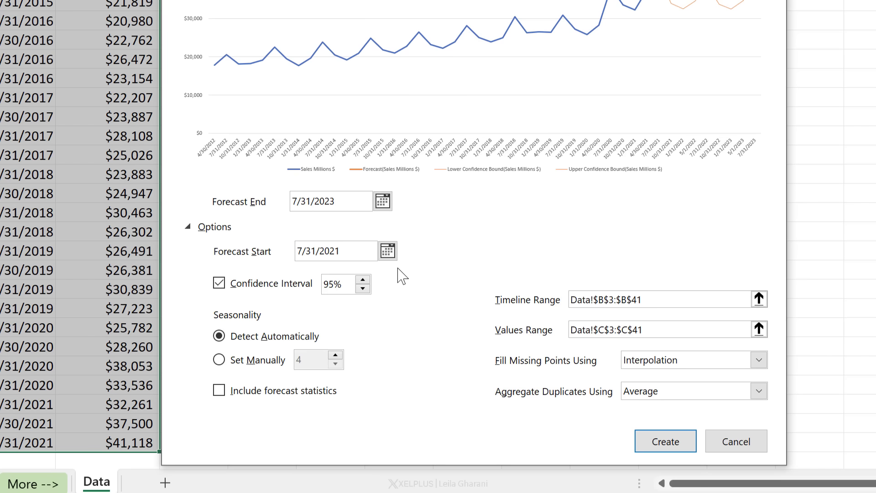
pyautogui.click(385, 255)
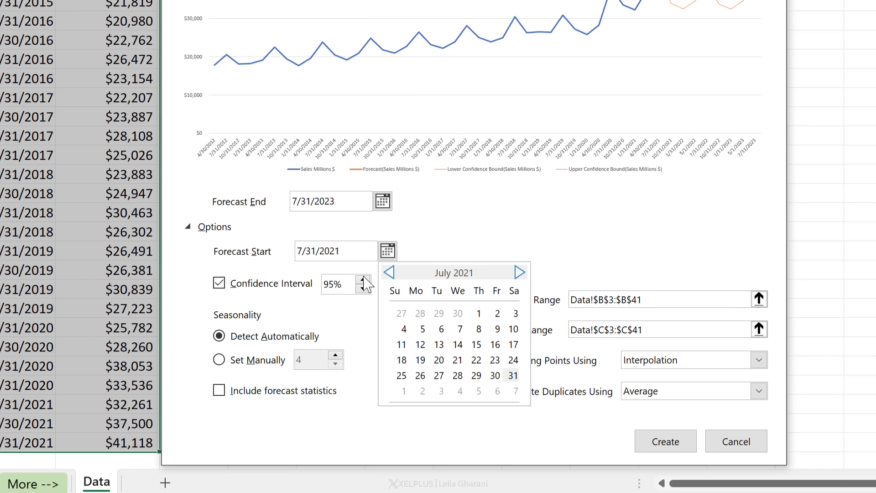
pyautogui.click(389, 273)
pyautogui.click(389, 272)
pyautogui.click(389, 272)
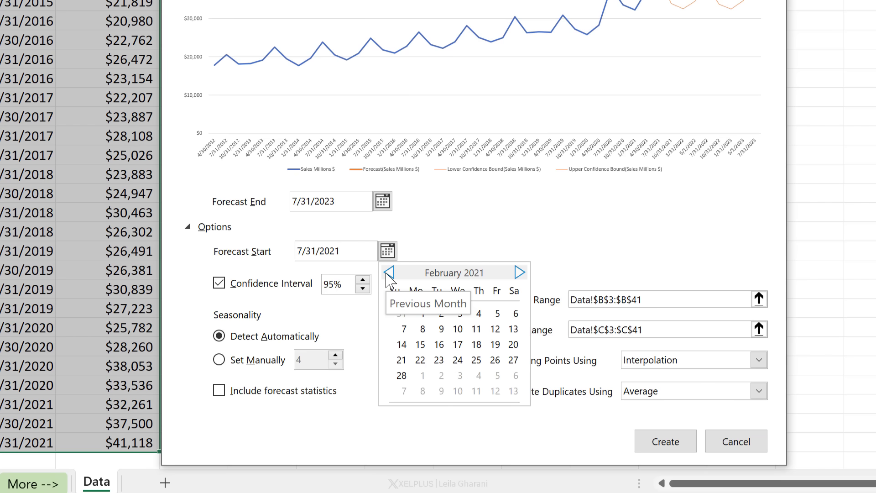
pyautogui.click(389, 272)
pyautogui.click(388, 273)
pyautogui.click(519, 272)
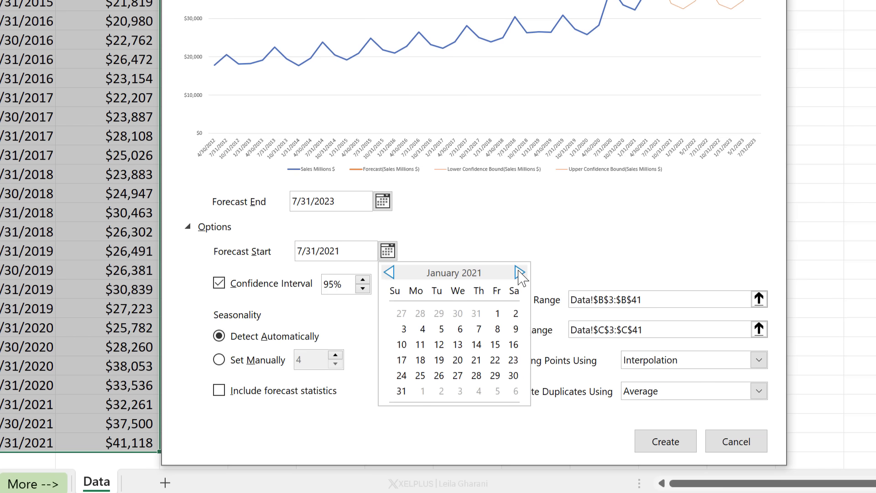
pyautogui.click(399, 391)
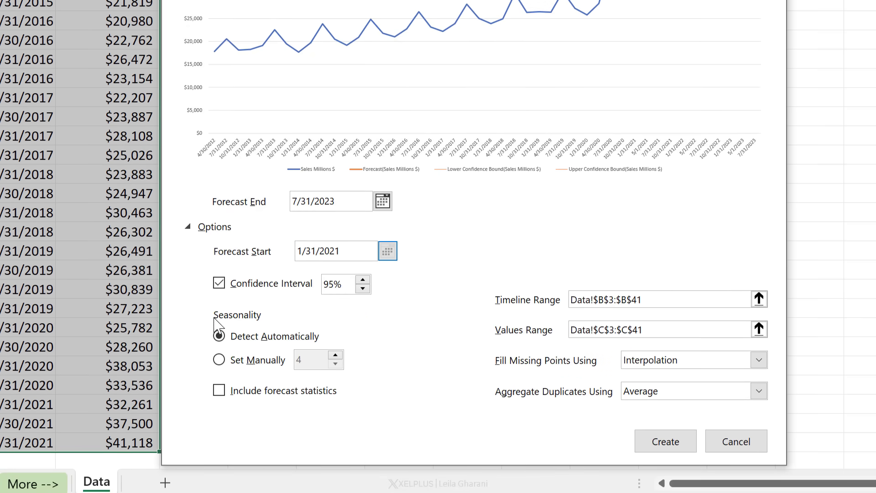
pyautogui.click(231, 368)
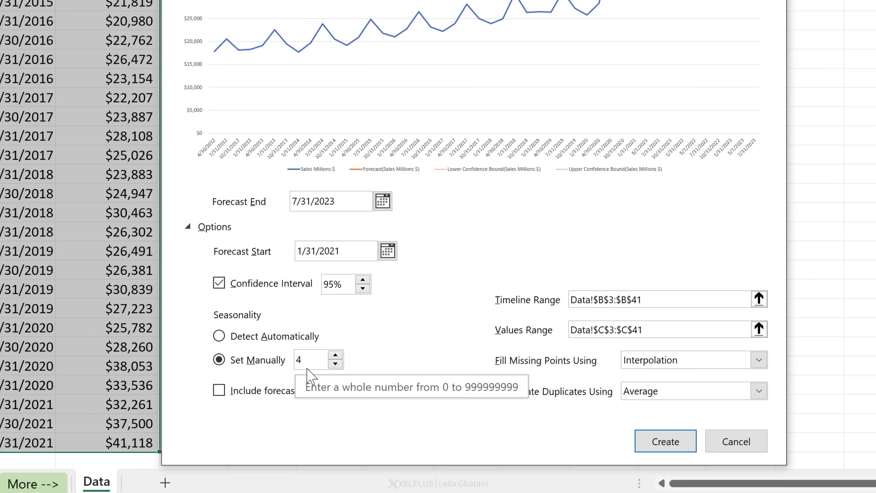
pyautogui.click(232, 337)
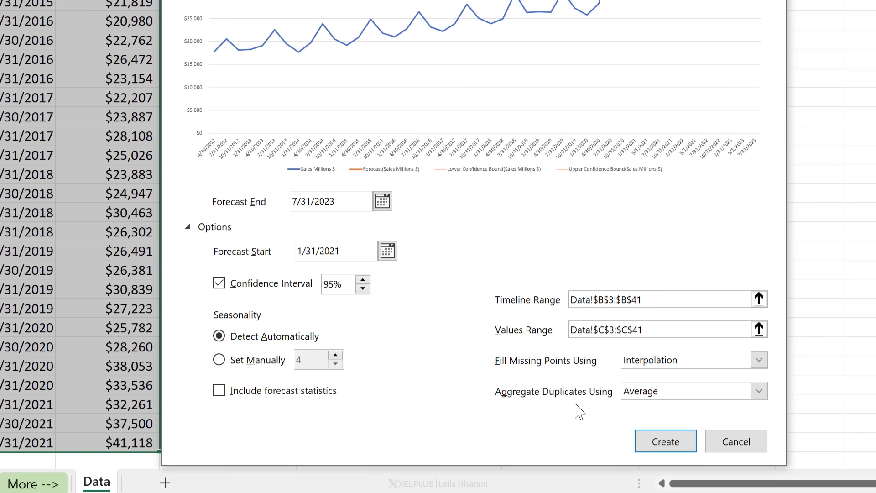
# Step: Create the forecast sheet, then inspect its chart's Sales, Lower Confidence Bound and plot area
pyautogui.click(662, 442)
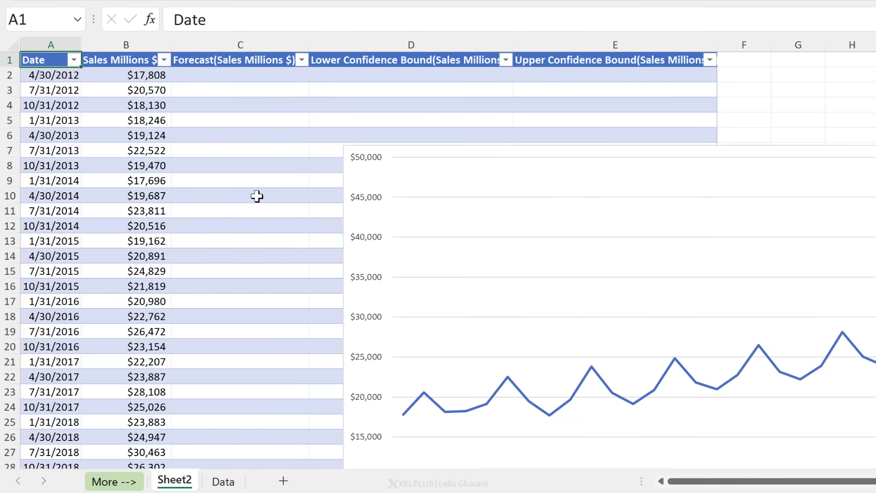
pyautogui.click(146, 298)
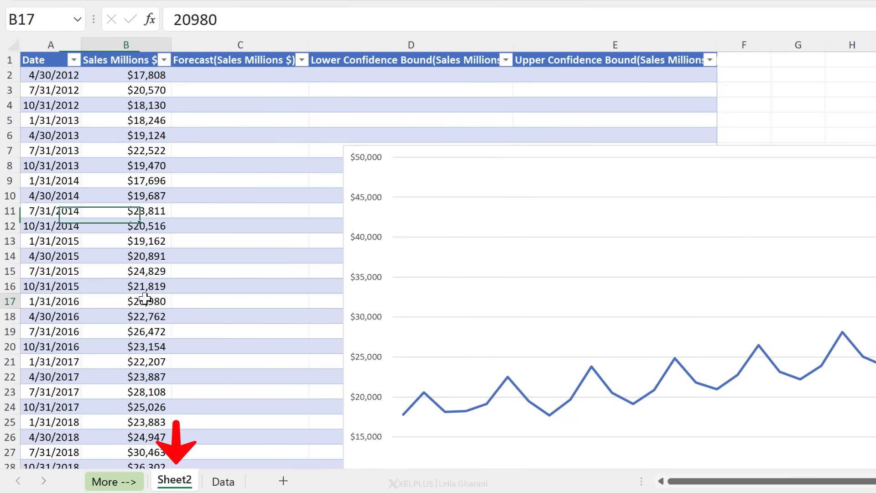
pyautogui.scroll(-4, 118, 233)
pyautogui.scroll(-4, 117, 234)
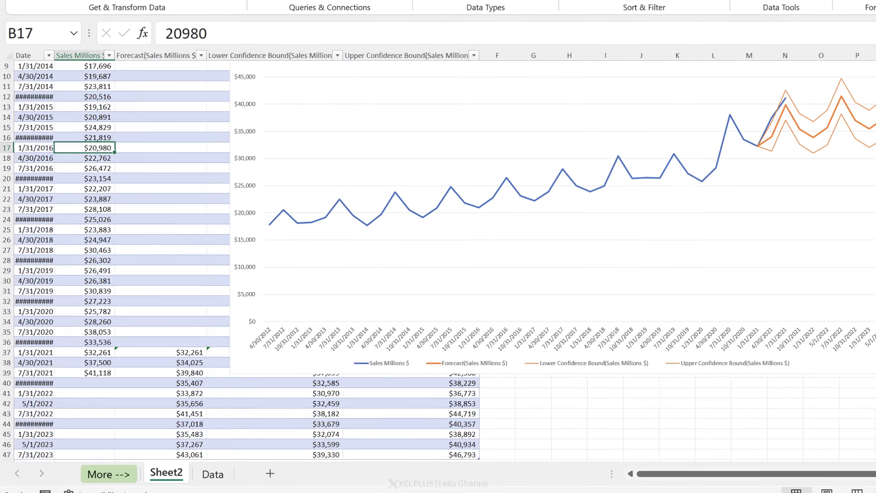
pyautogui.scroll(1, 668, 262)
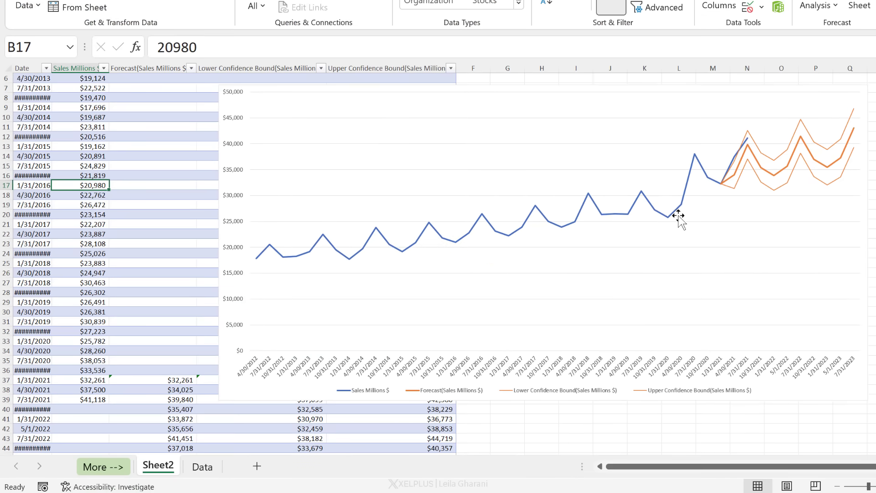
pyautogui.click(359, 120)
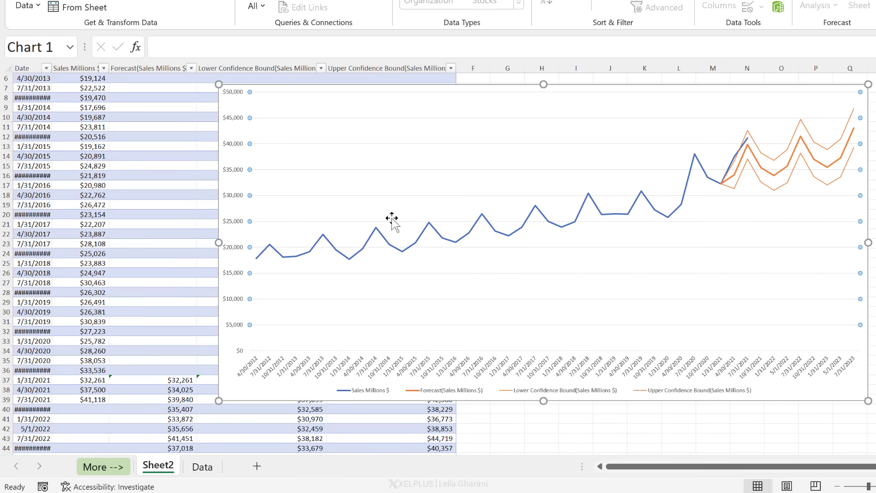
pyautogui.click(393, 250)
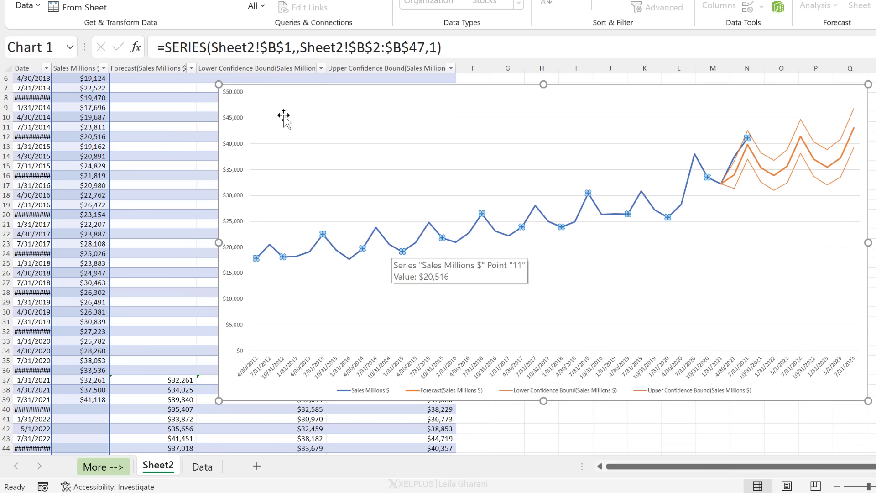
pyautogui.click(765, 189)
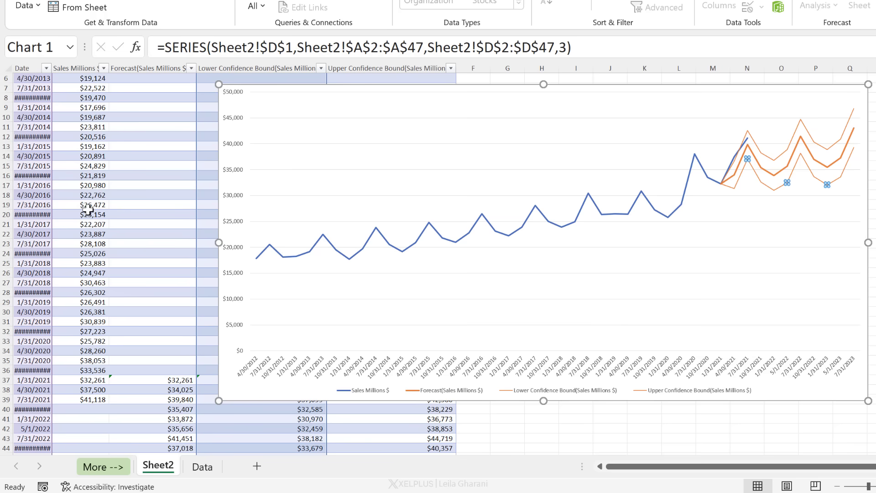
pyautogui.click(516, 157)
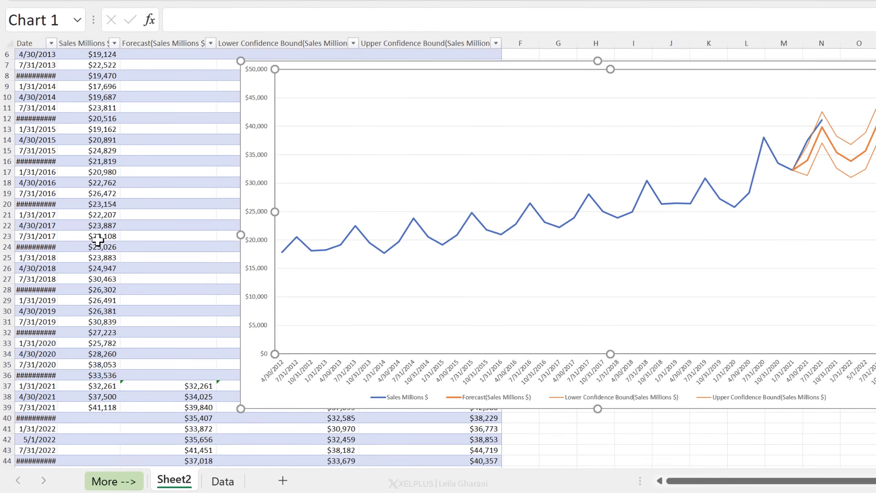
# Step: Inspect the 2021 historical sales and the forecast values in rows 38–39
pyautogui.click(93, 237)
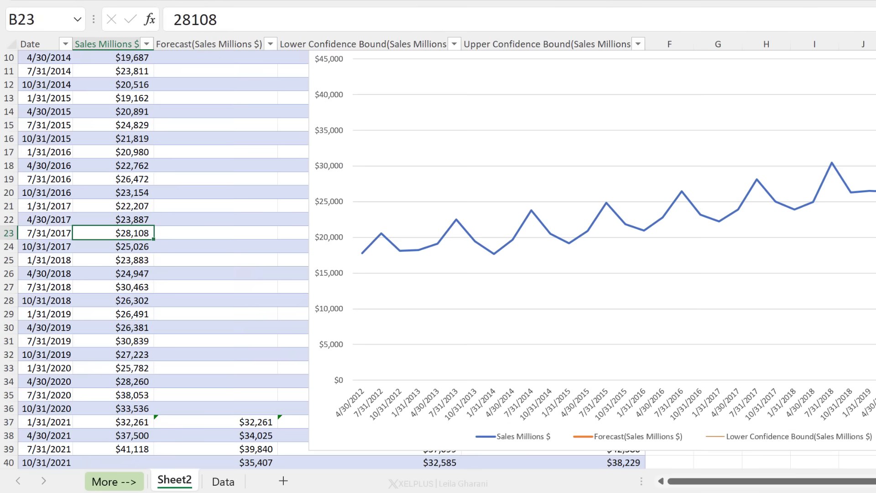
pyautogui.scroll(-3, 226, 334)
pyautogui.scroll(-2, 212, 330)
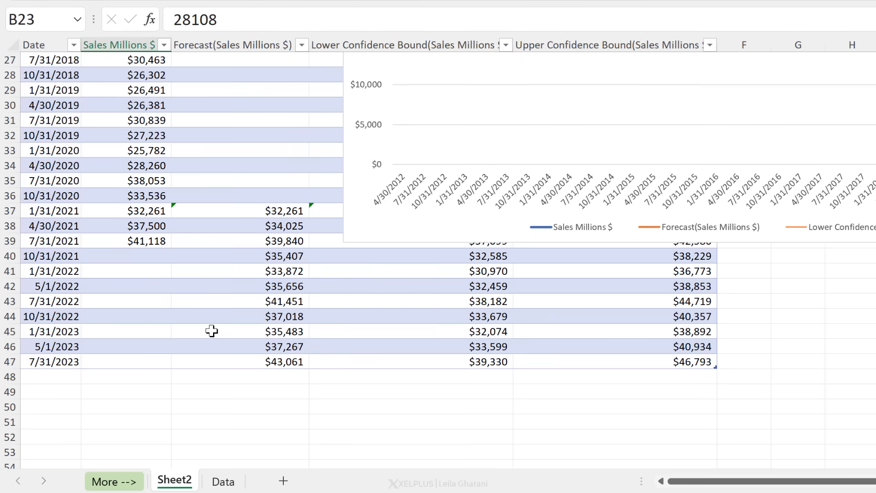
pyautogui.scroll(-1, 209, 308)
pyautogui.click(141, 180)
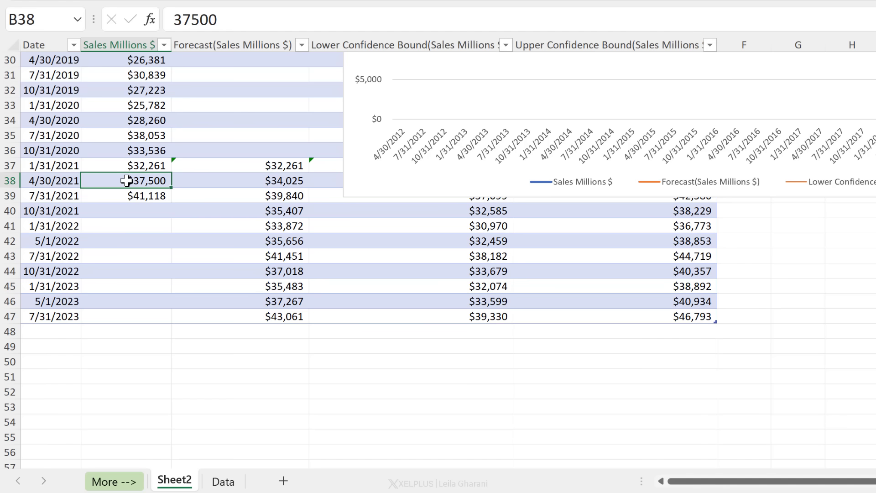
pyautogui.moveTo(126, 180); pyautogui.dragTo(139, 195)
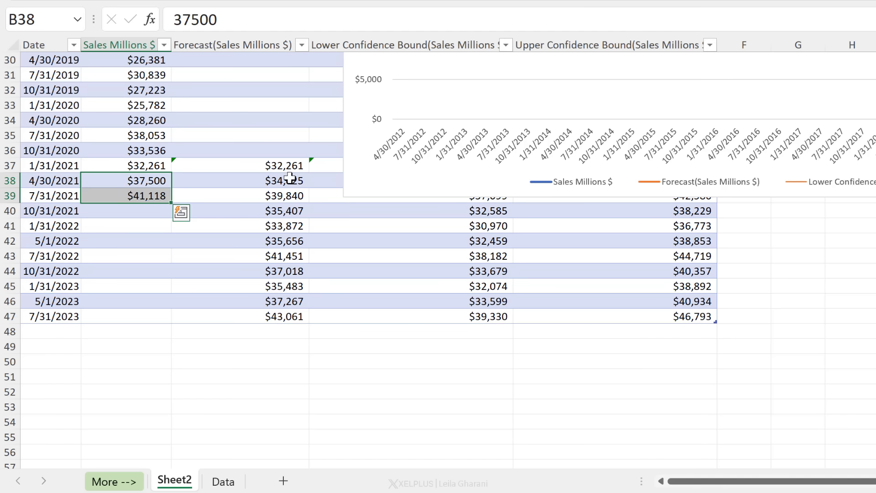
pyautogui.moveTo(248, 179); pyautogui.dragTo(248, 191)
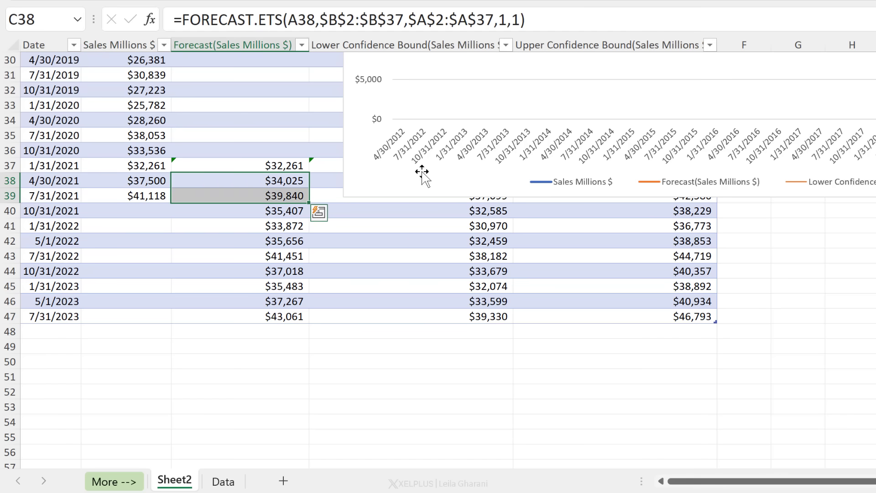
# Step: Drag the chart right off the table and inspect rows 38–41 confidence bounds
pyautogui.moveTo(420, 172); pyautogui.dragTo(804, 188)
pyautogui.moveTo(286, 181); pyautogui.dragTo(244, 192)
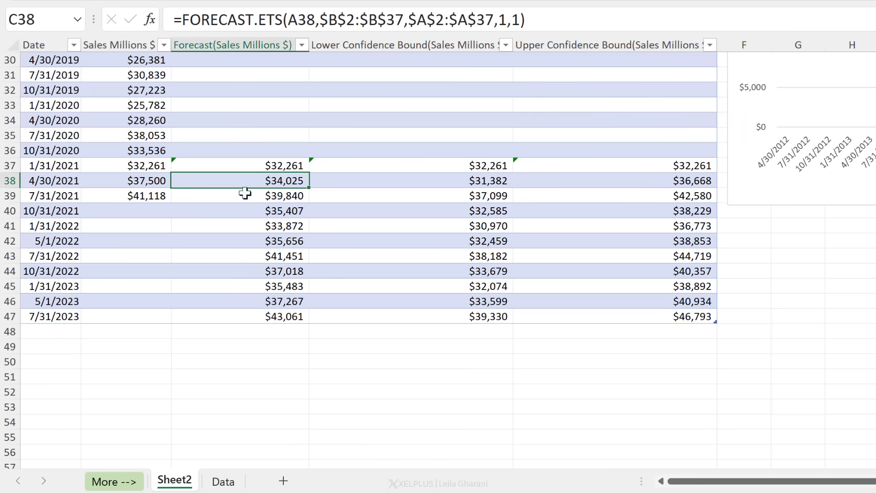
pyautogui.moveTo(463, 181); pyautogui.dragTo(464, 198)
pyautogui.moveTo(587, 186); pyautogui.dragTo(589, 198)
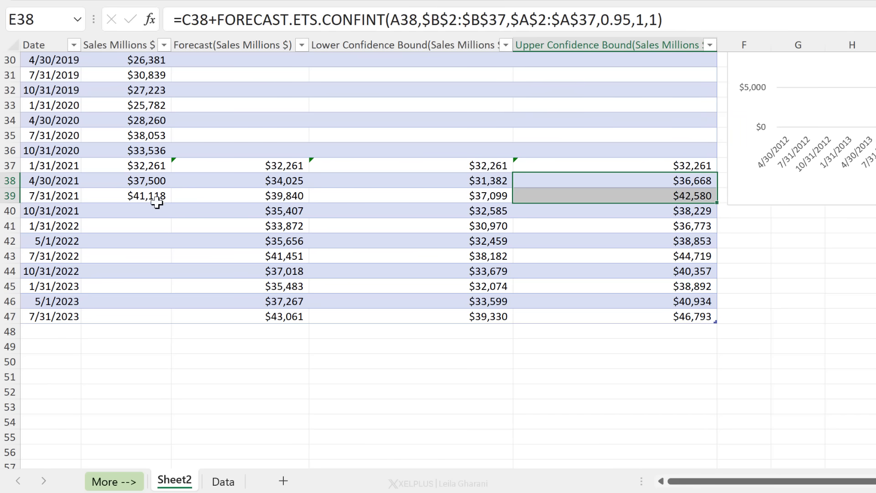
pyautogui.moveTo(135, 211); pyautogui.dragTo(129, 221)
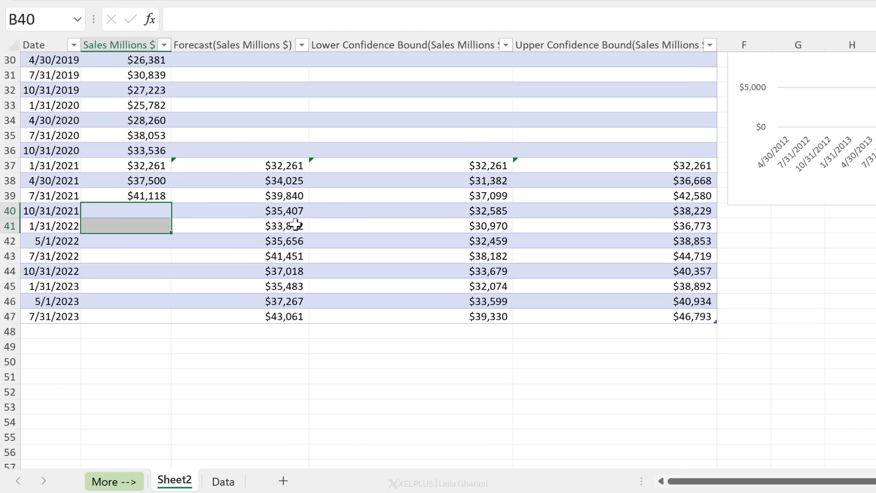
pyautogui.click(277, 223)
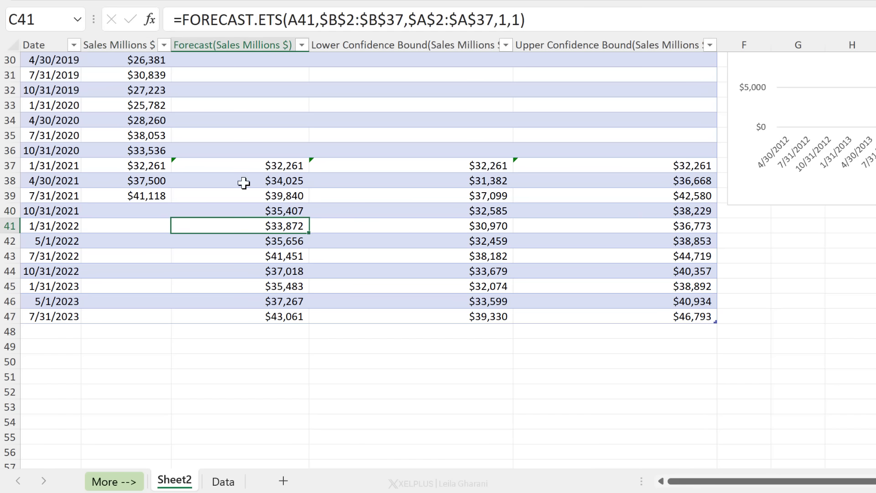